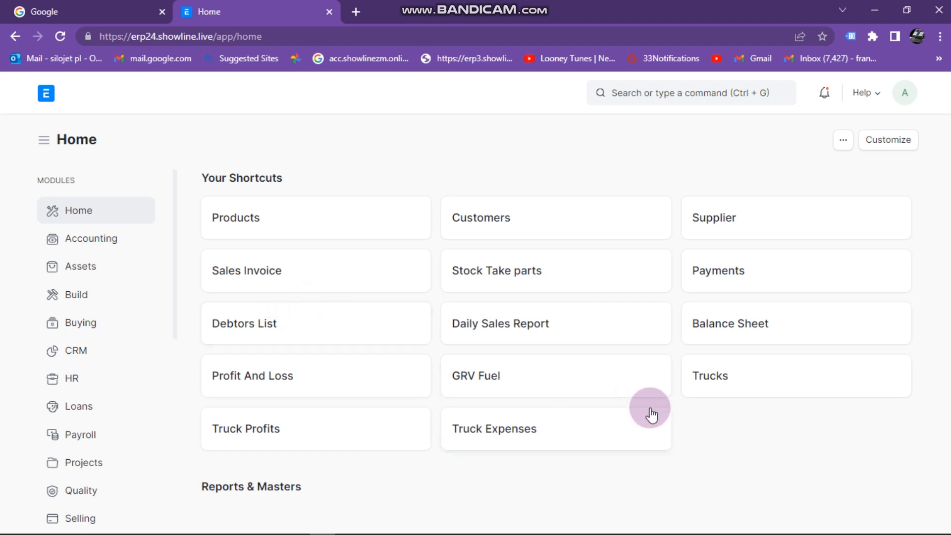
Start a new purchase receipt from the GRV Fuel shortcut.
left_click(491, 386)
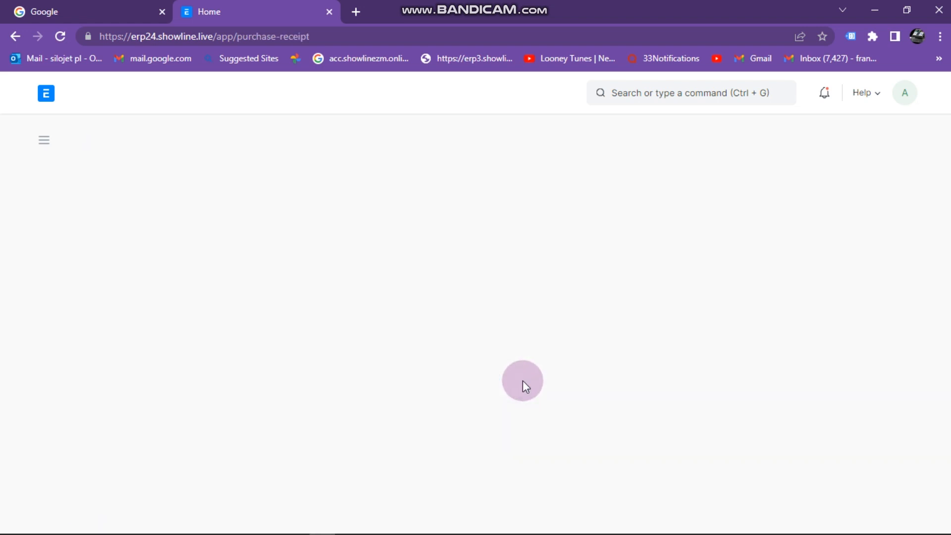
left_click(556, 376)
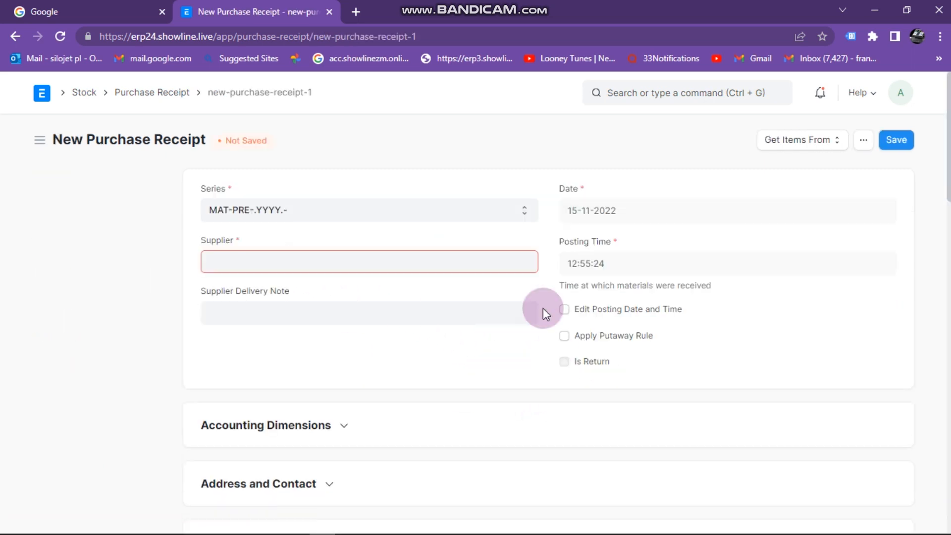
Create a new supplier named Puma in the Local supplier group for the receipt and save it.
left_click(372, 258)
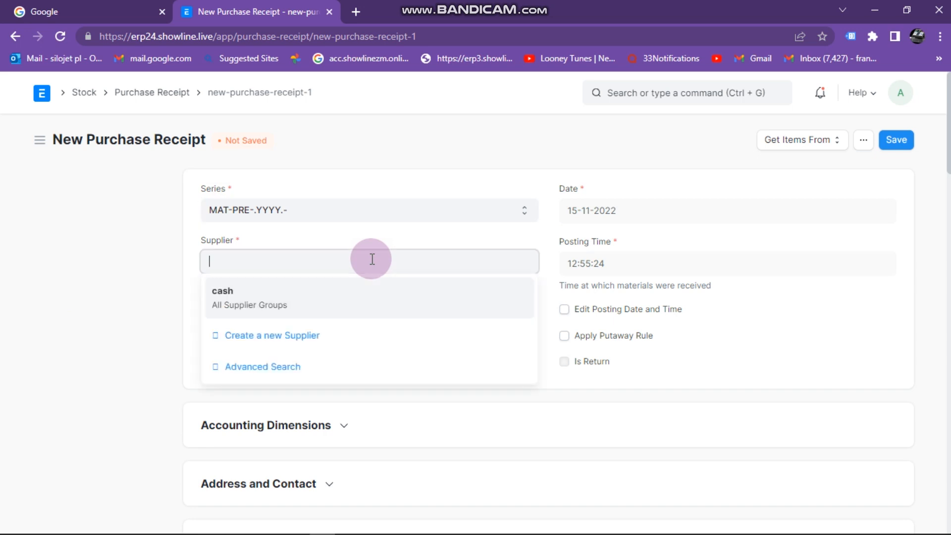
type("Puma")
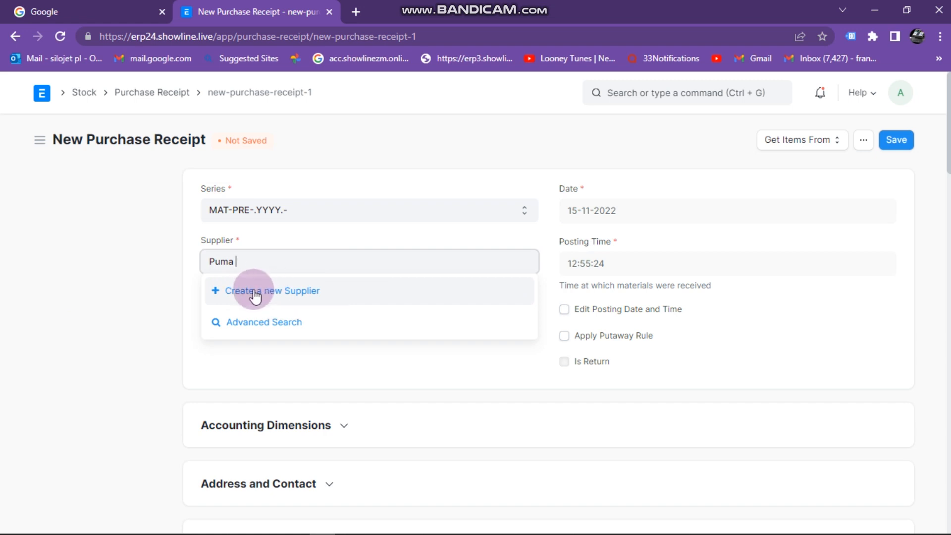
left_click(254, 291)
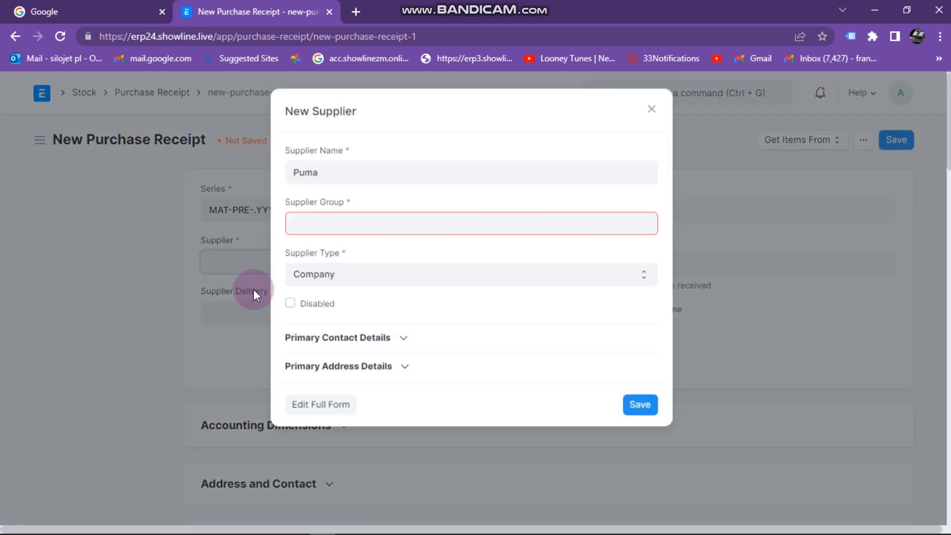
left_click(308, 224)
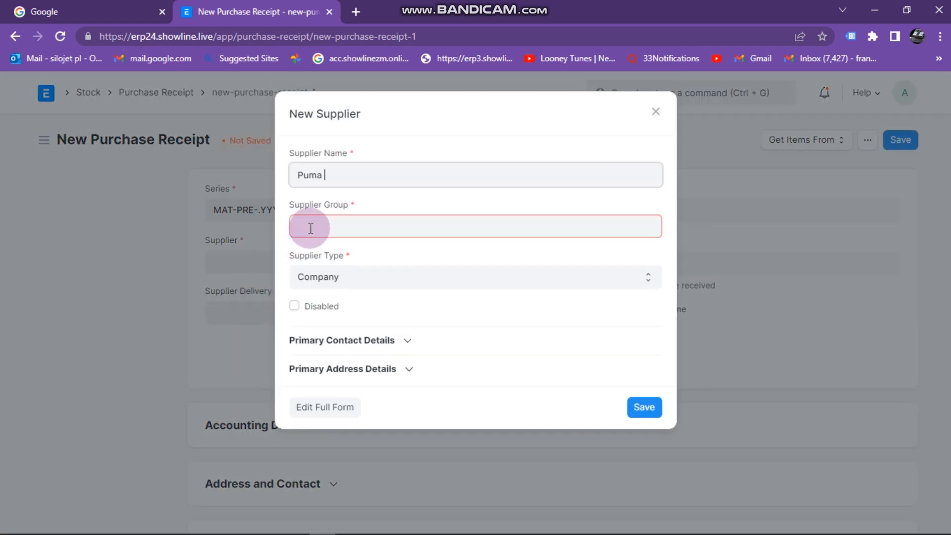
type("local")
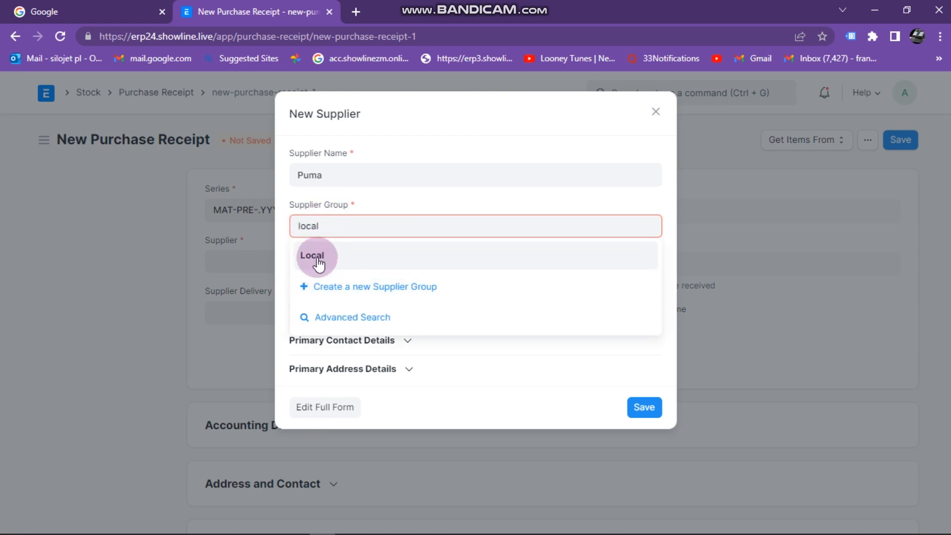
left_click(322, 255)
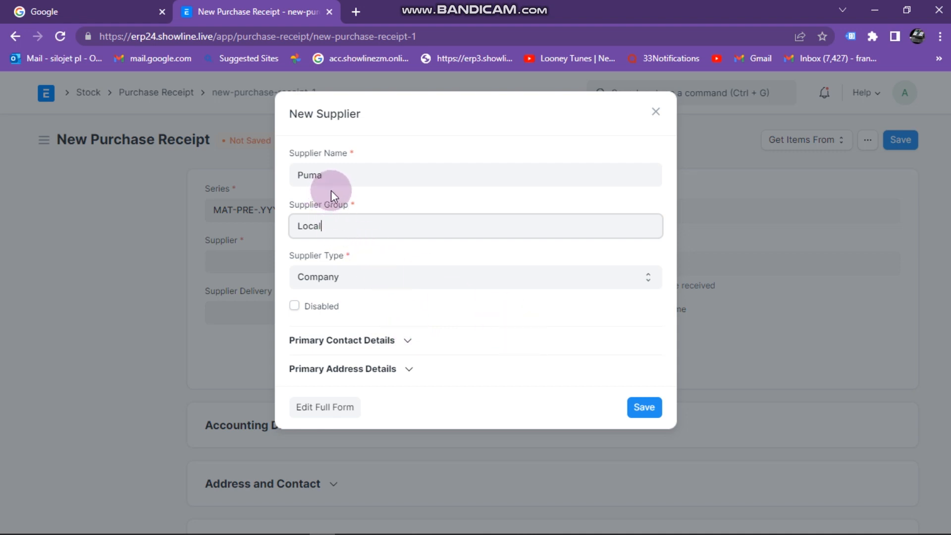
left_click(340, 176)
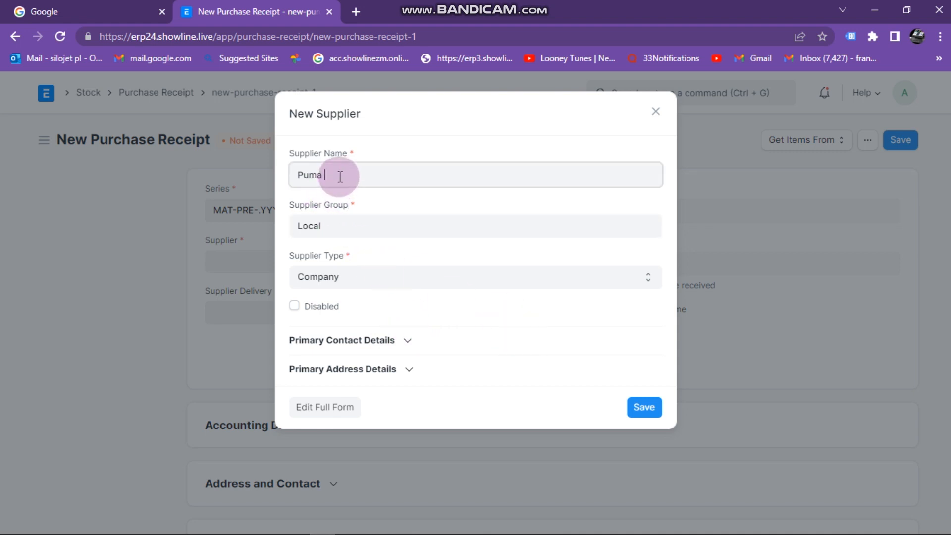
left_click(340, 225)
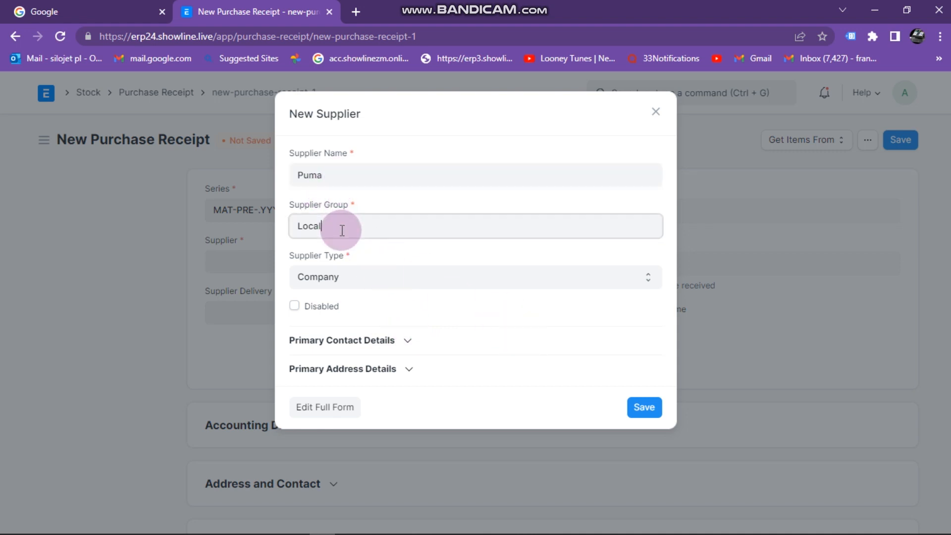
left_click(638, 409)
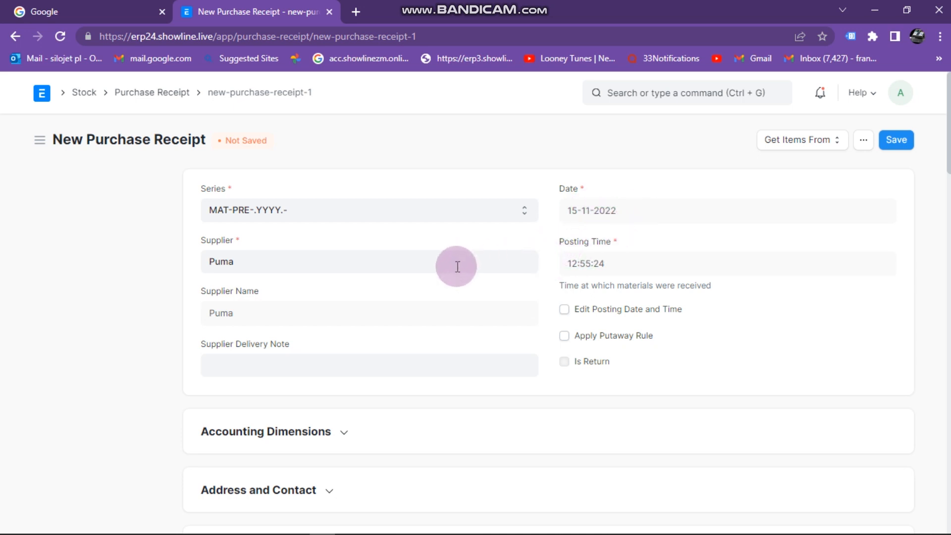
Enter Fuel Diesel as the item code in the first row of the receipt's items table, correcting the misspelled word.
scroll(455, 268, "down", 3)
scroll(455, 268, "down", 2)
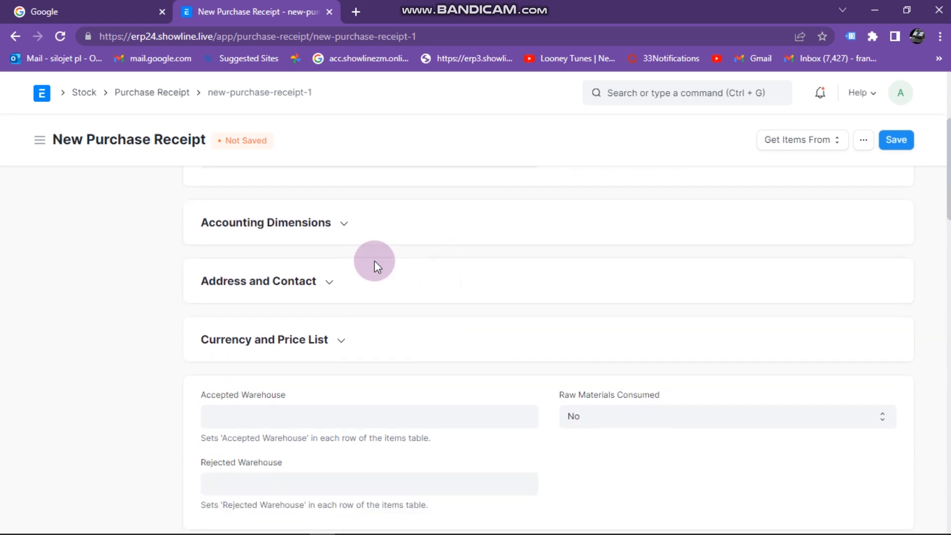
scroll(355, 283, "down", 4)
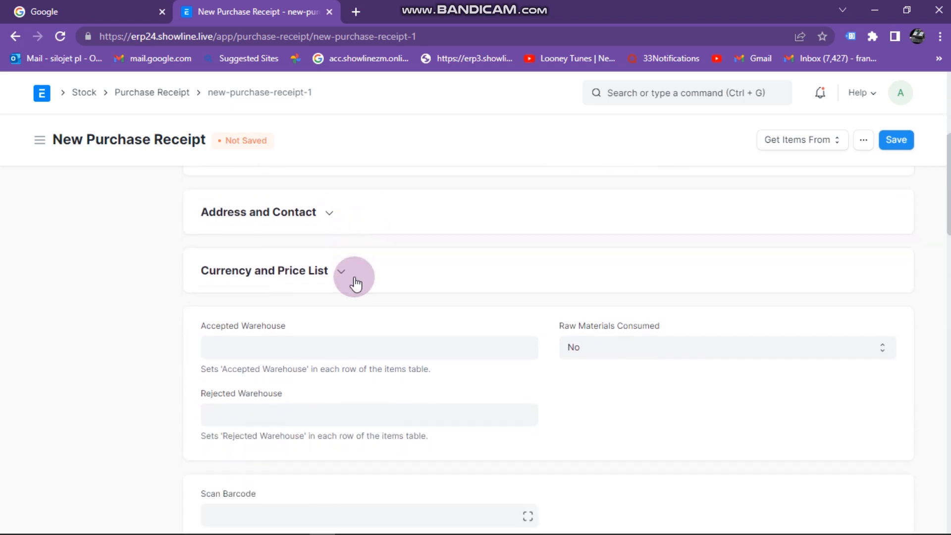
scroll(355, 277, "down", 4)
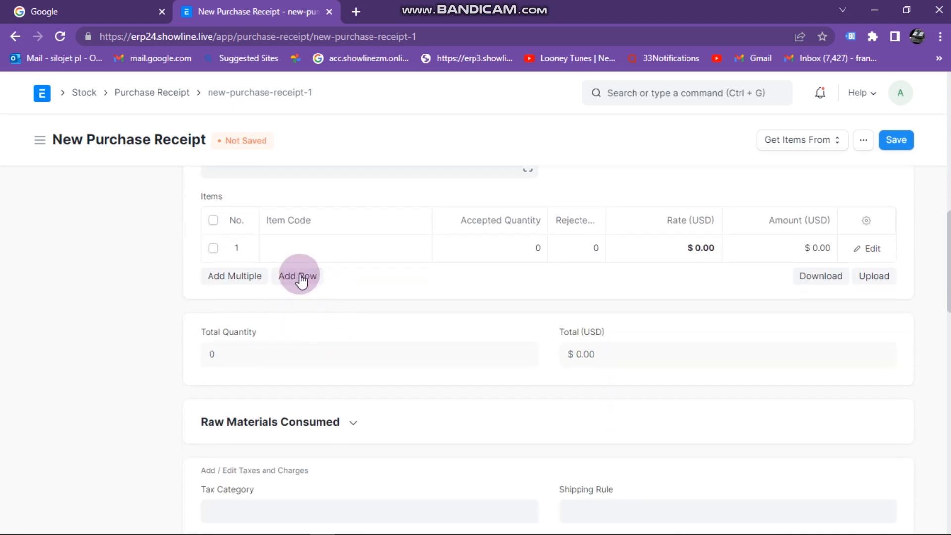
left_click(299, 256)
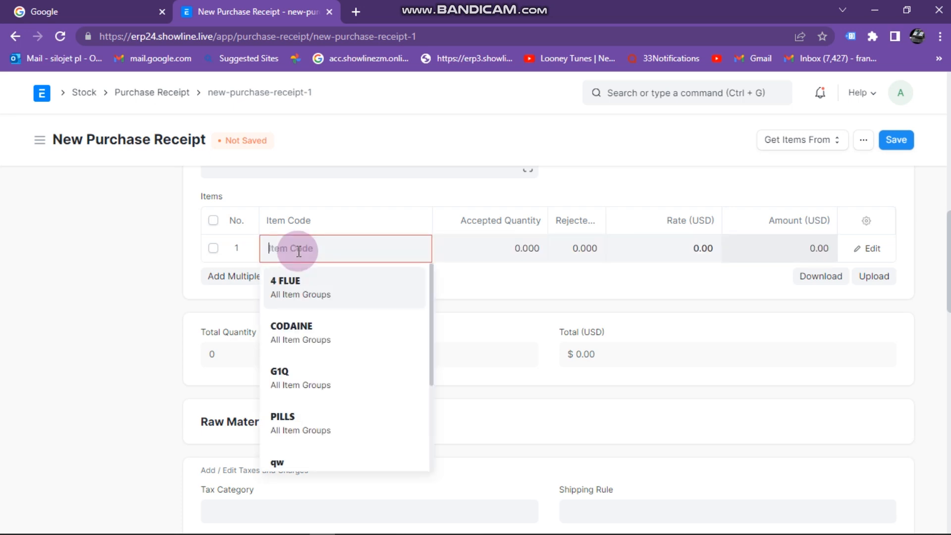
type("Fuel")
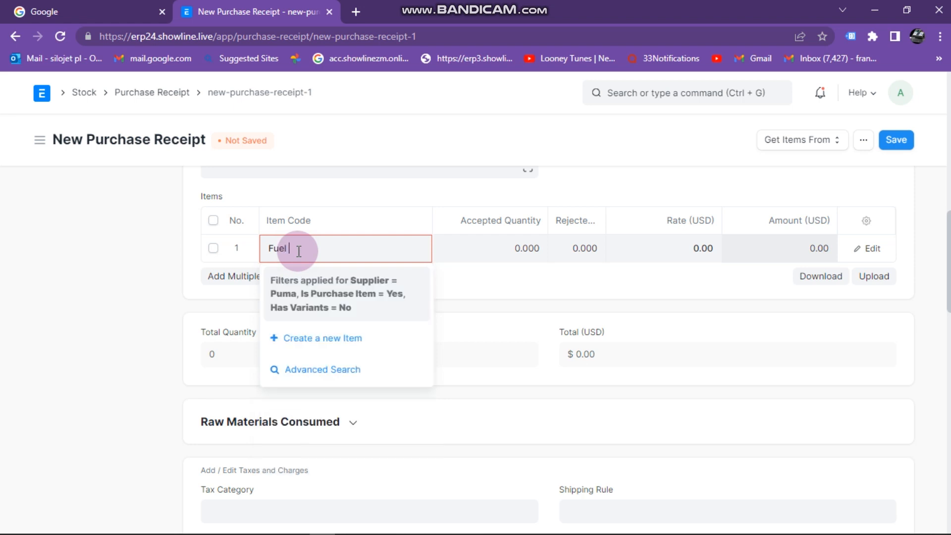
type(" Disiel")
right_click(311, 254)
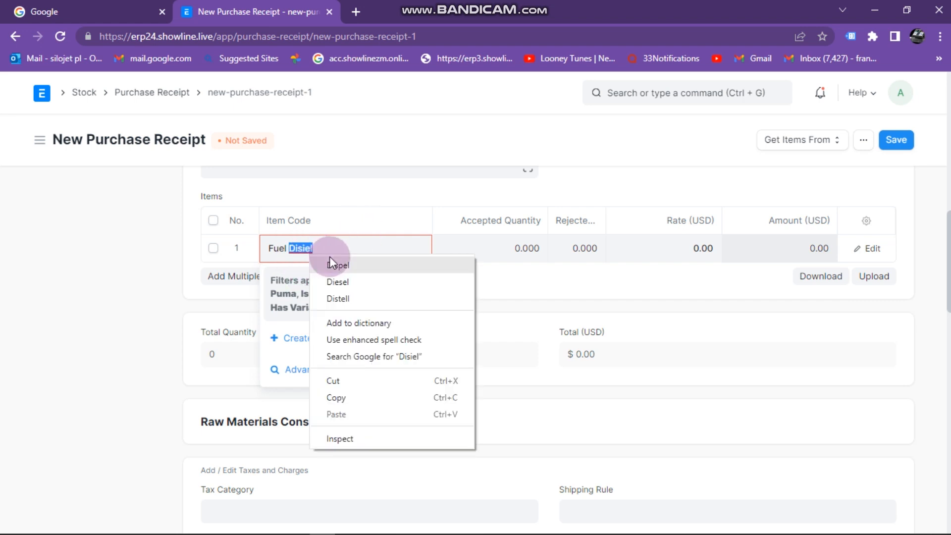
left_click(344, 283)
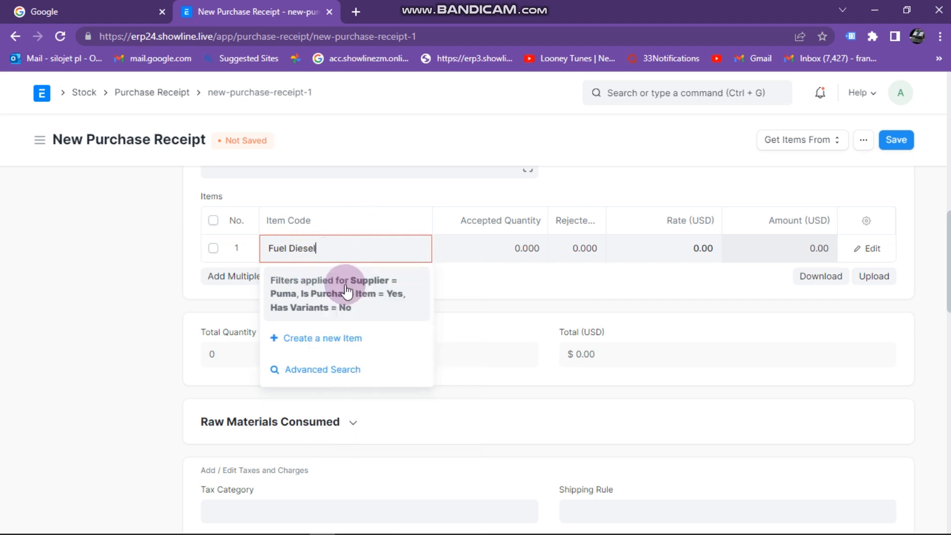
Create a new item from the Fuel Diesel code, reusing it as item name, with item group Consumable, and save it.
left_click_drag(331, 255, 275, 250)
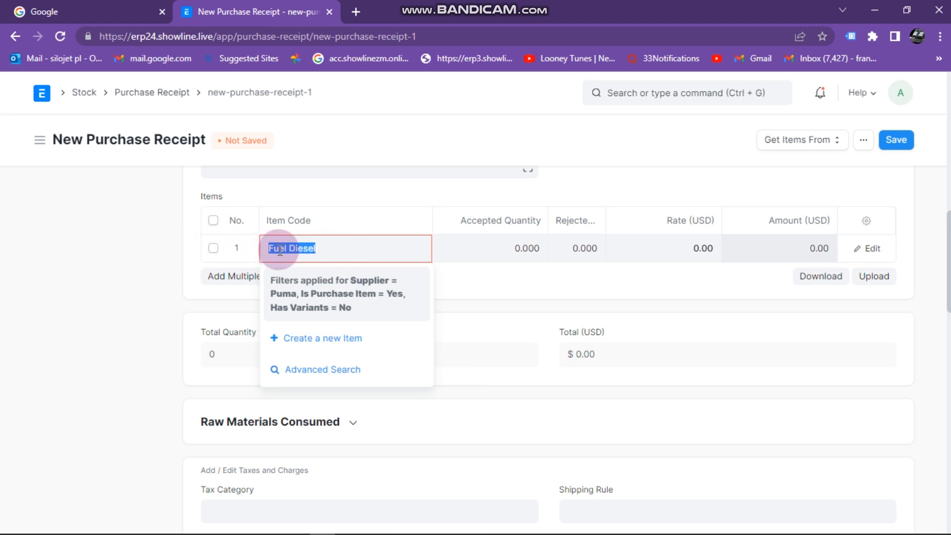
right_click(303, 252)
left_click(319, 301)
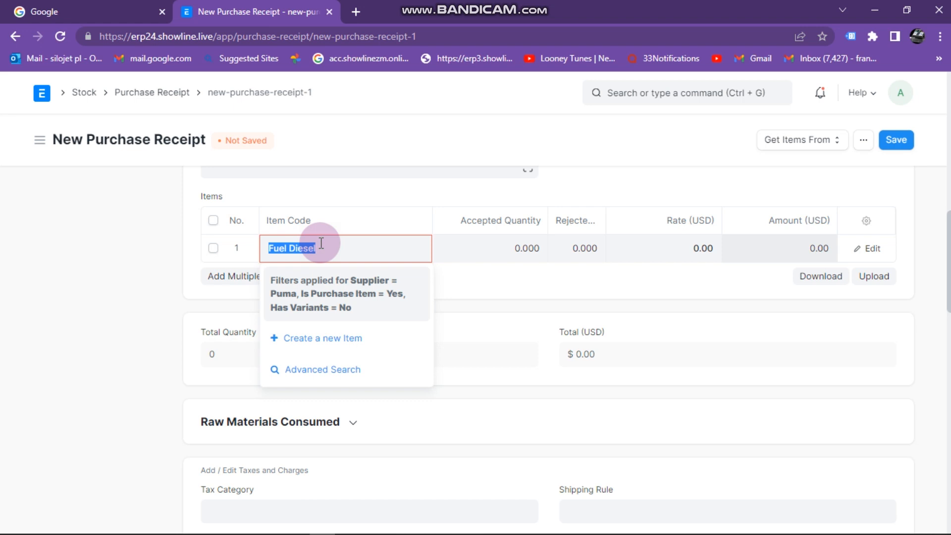
left_click(331, 340)
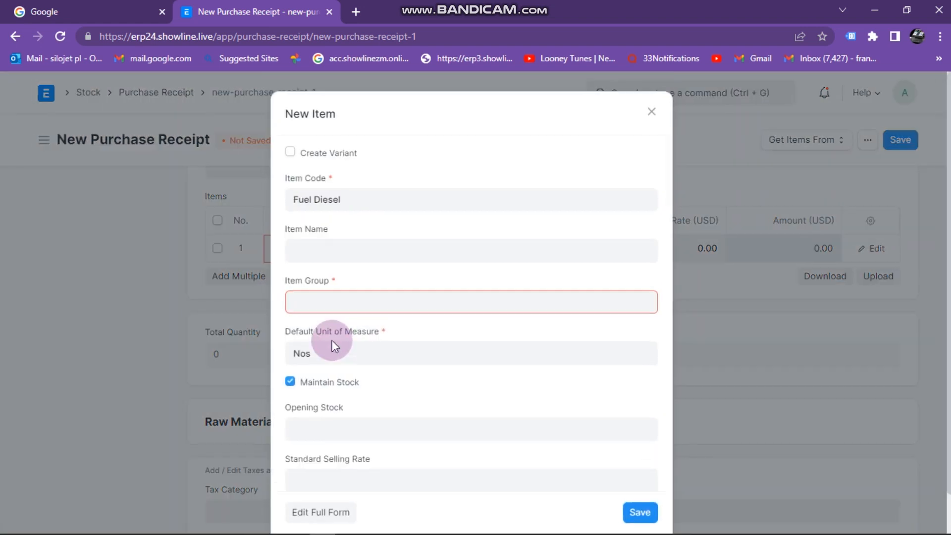
left_click(331, 248)
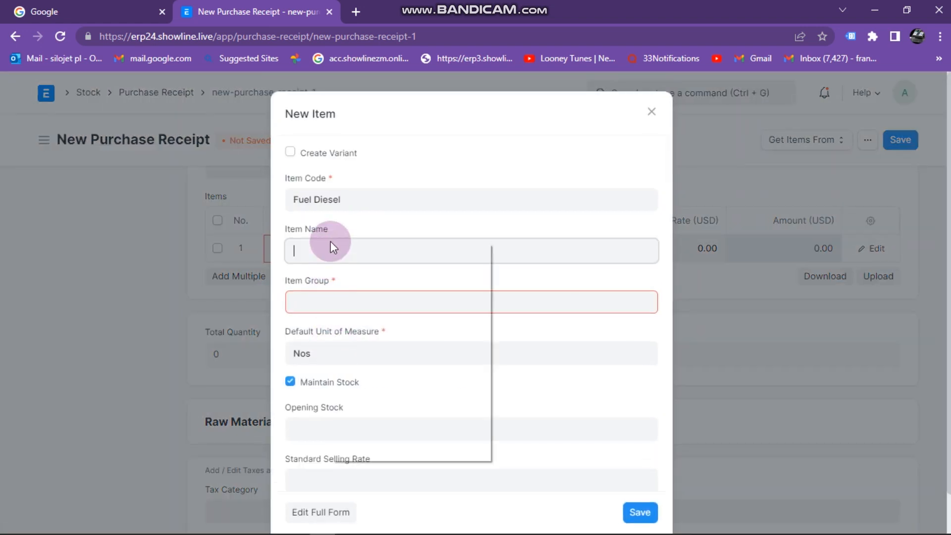
right_click(331, 242)
left_click(372, 348)
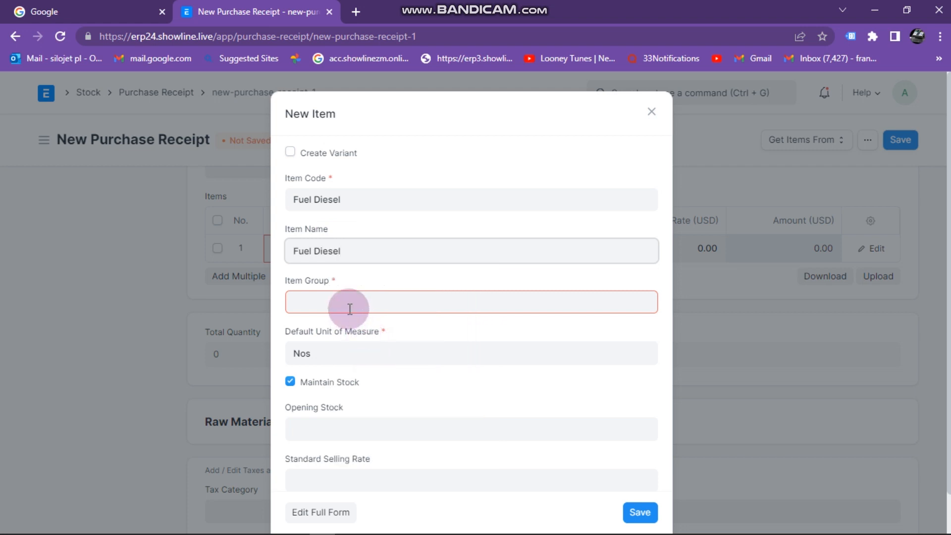
left_click(322, 305)
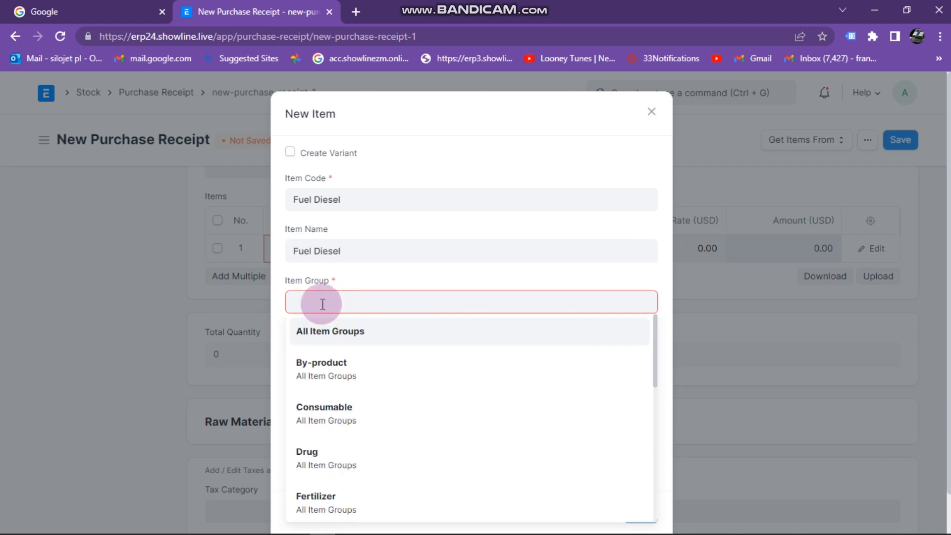
left_click(334, 398)
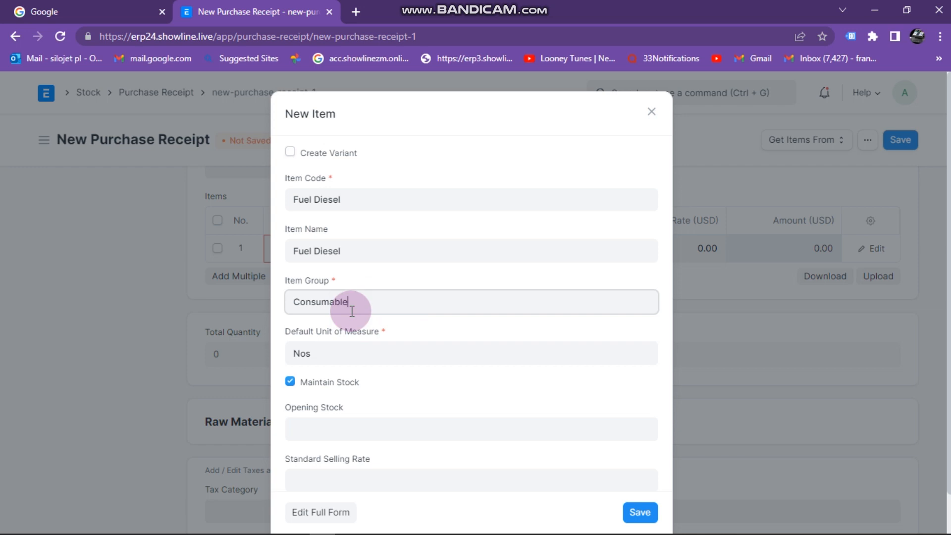
scroll(352, 311, "down", 1)
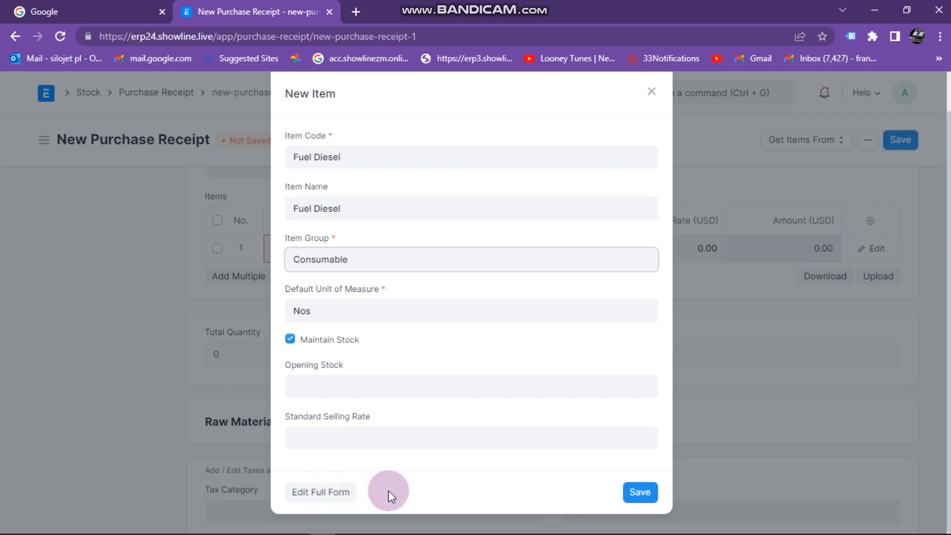
left_click(640, 493)
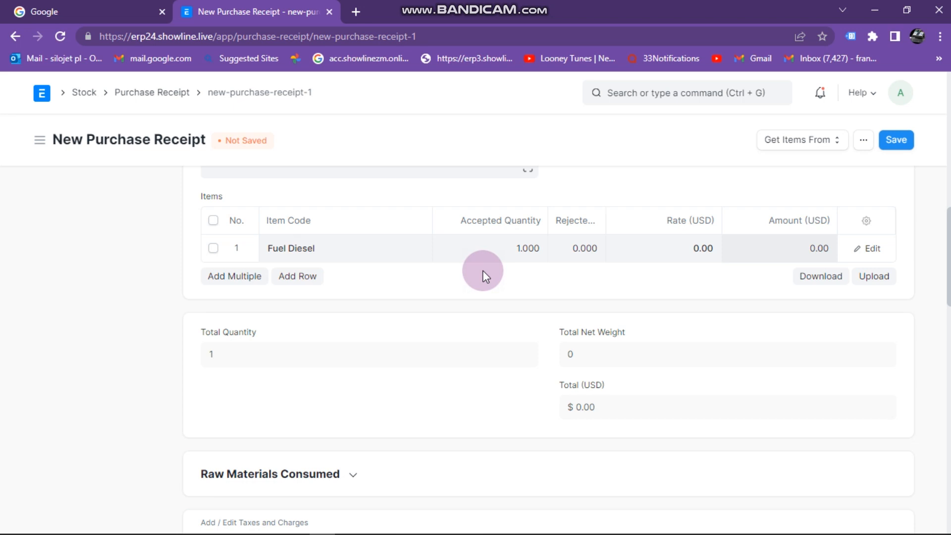
Set the accepted quantity of the Fuel Diesel row to 80000.
left_click(515, 253)
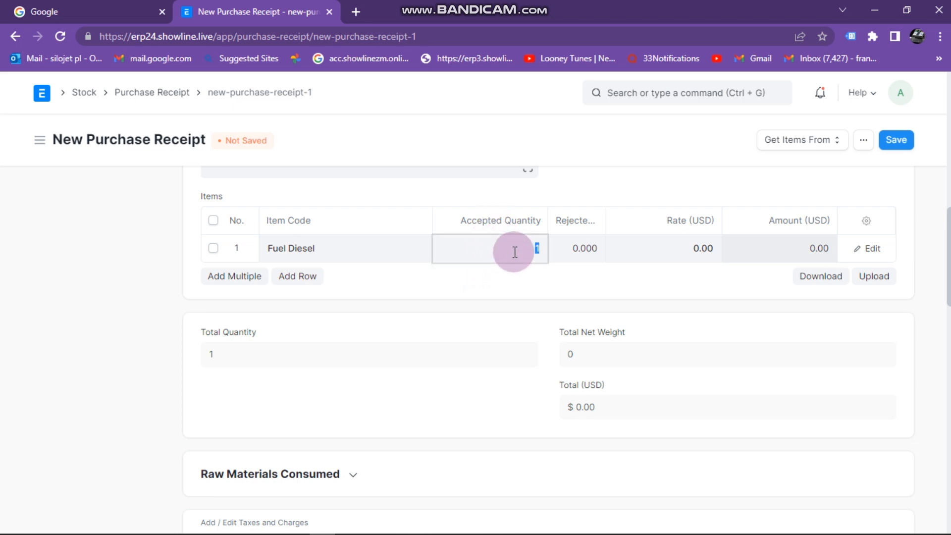
type("5")
type("00")
key("BackSpace")
key("BackSpace")
key("BackSpace")
type("80000")
key("Tab")
Set the Fuel Diesel rate to 1.5 USD and delete the empty second row from the items table.
left_click(675, 253)
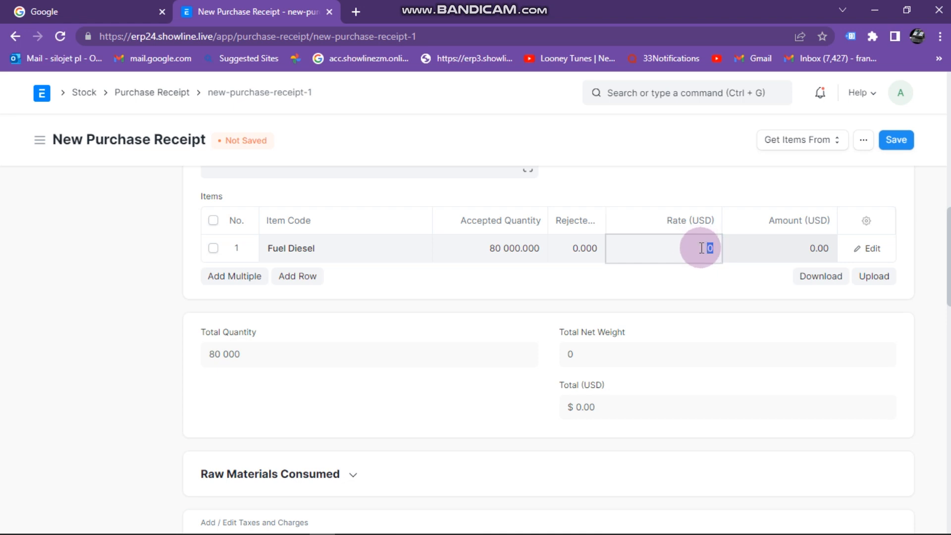
type("1.5")
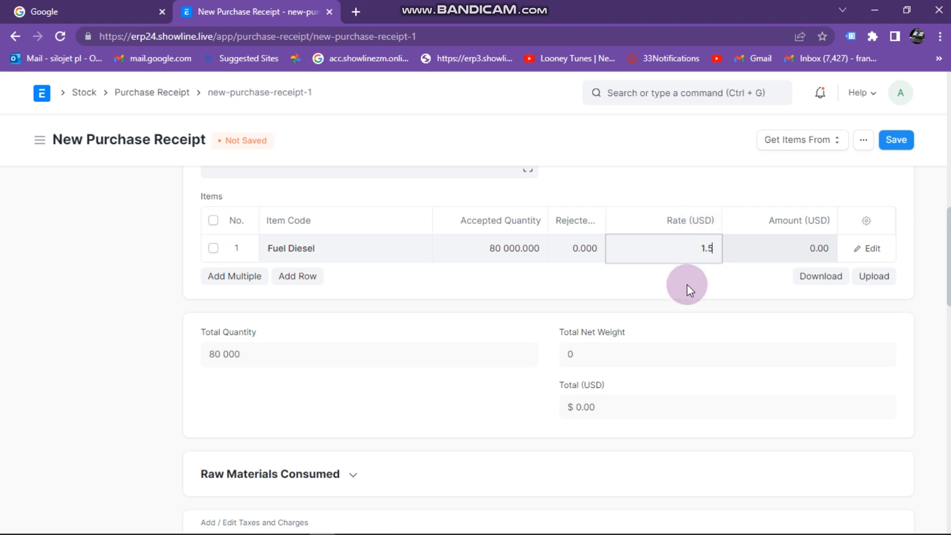
key("Tab")
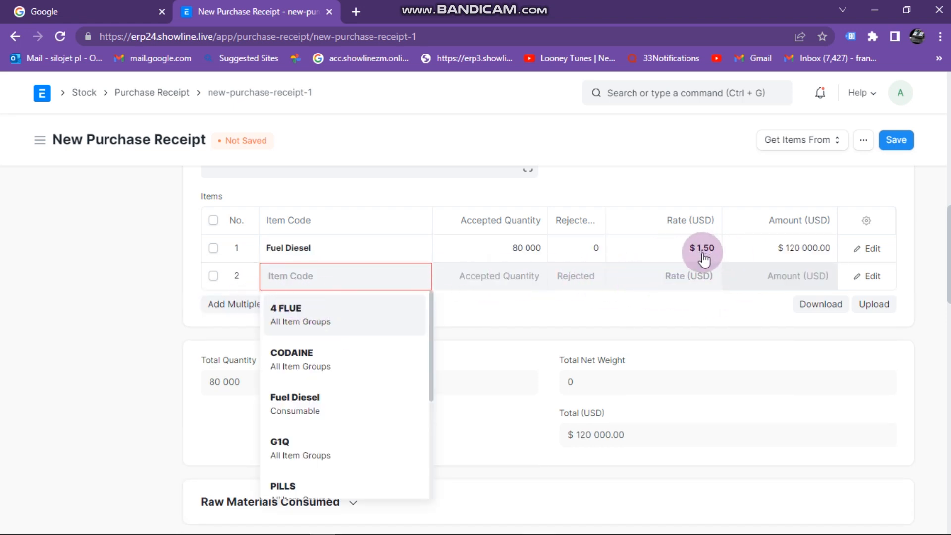
left_click(213, 276)
left_click(220, 305)
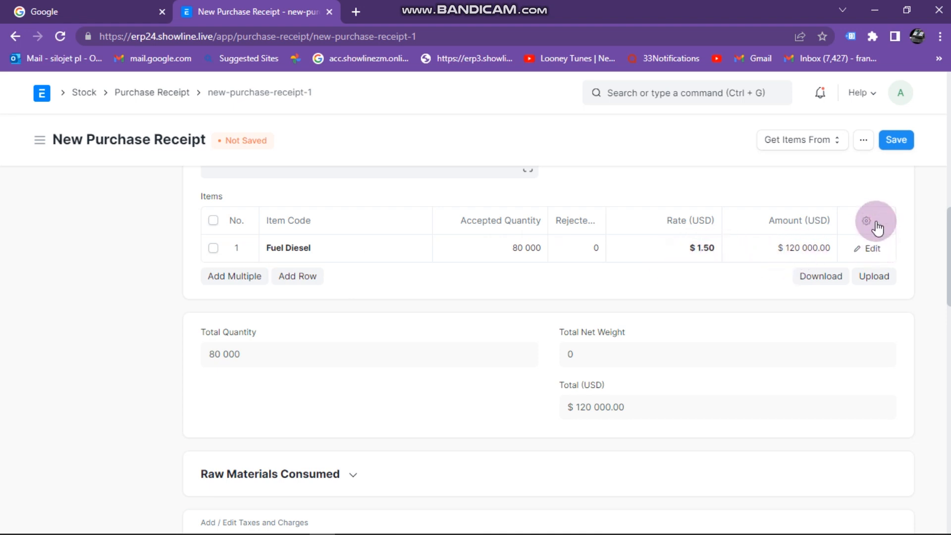
Save the purchase receipt and permanently submit it.
left_click(896, 141)
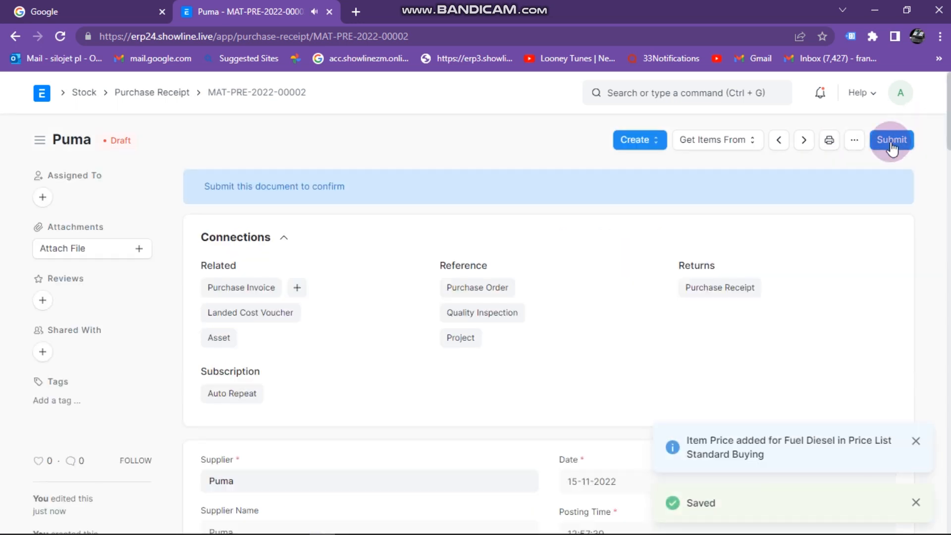
left_click(891, 141)
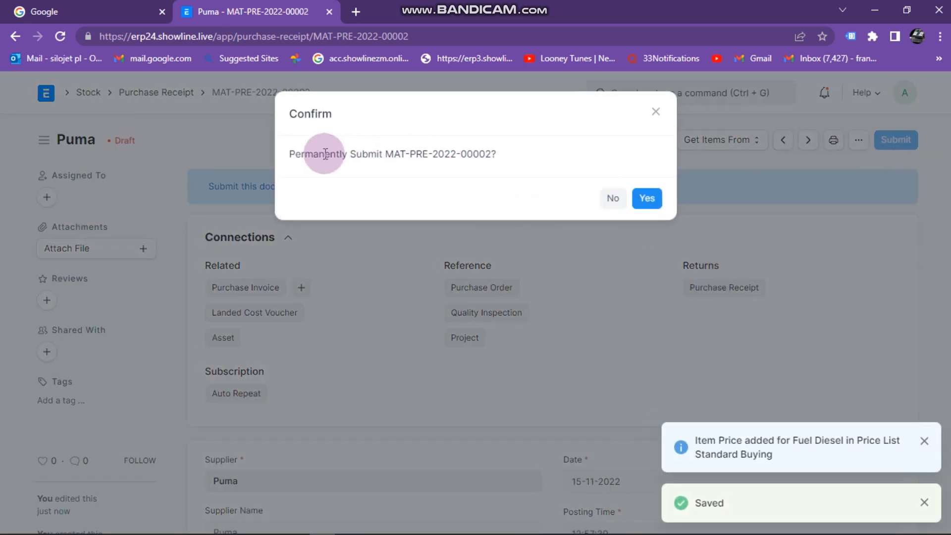
left_click(647, 198)
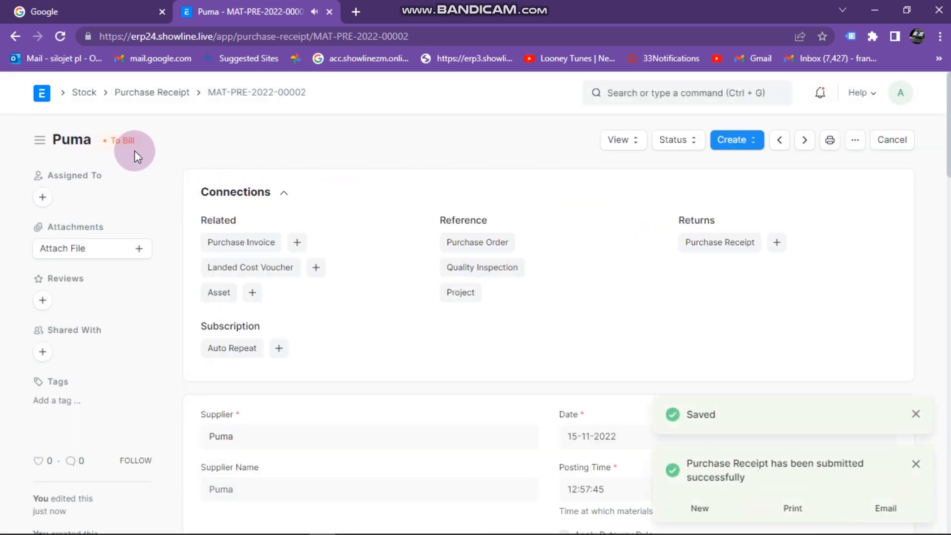
Create a purchase invoice from the submitted Puma purchase receipt, save it and permanently submit it.
left_click(733, 145)
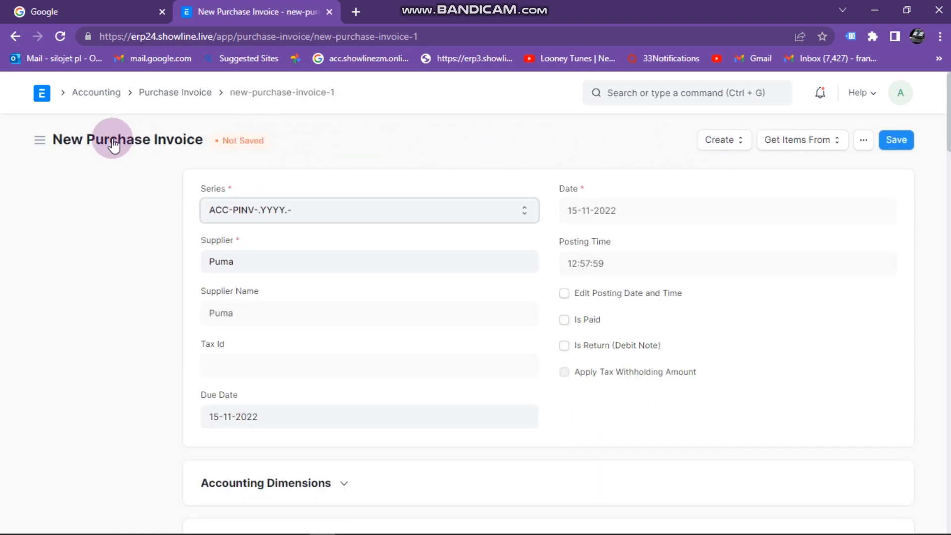
left_click(895, 144)
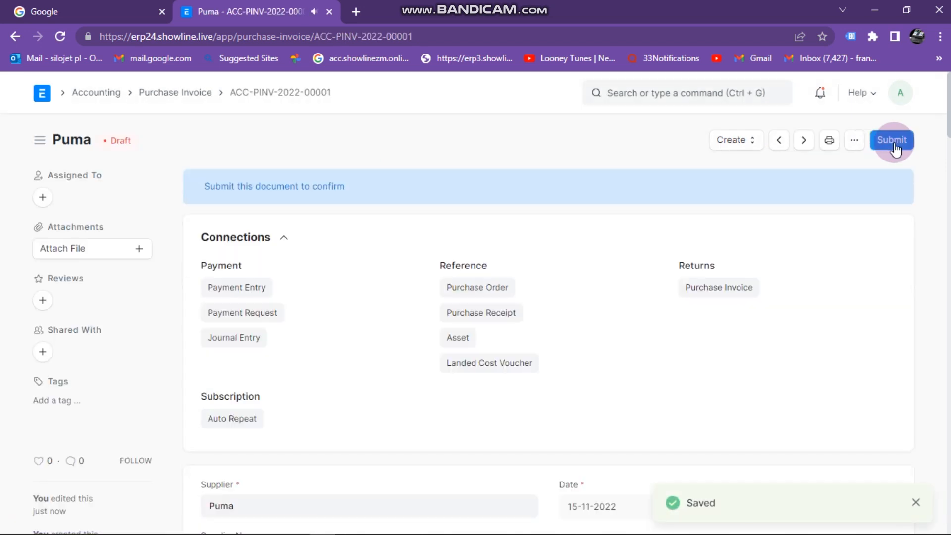
left_click(893, 141)
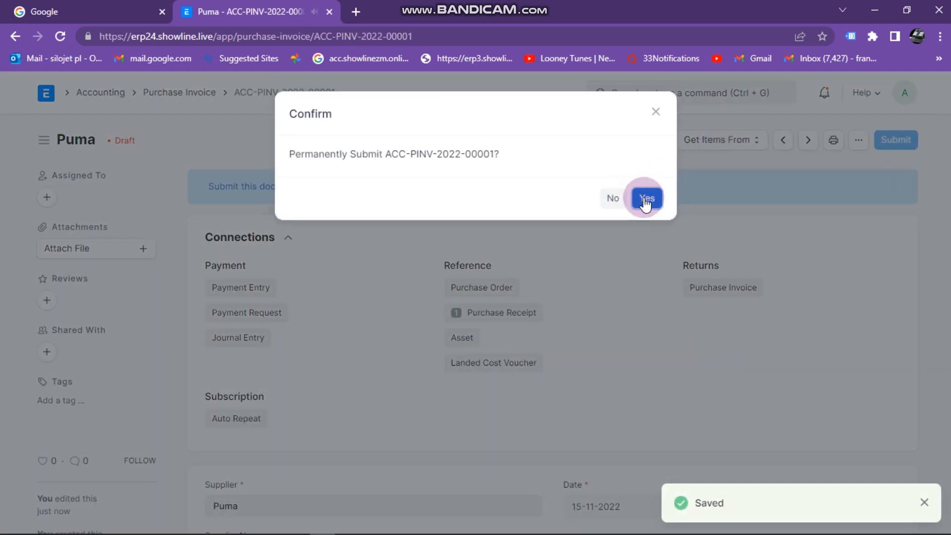
left_click(646, 198)
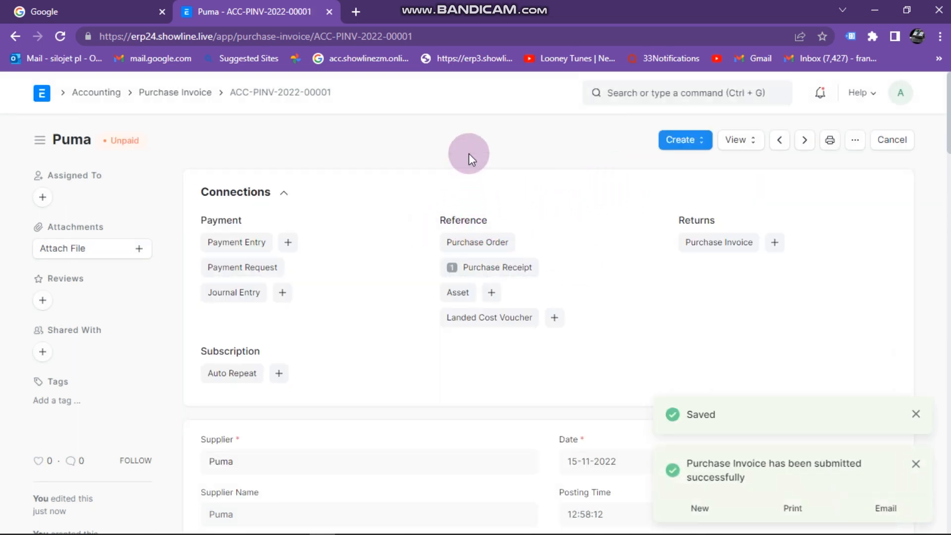
Dismiss the Stock module's setup guide and check the Fuel Diesel stock level in the Stock Summary report, returning to the home page.
left_click(42, 94)
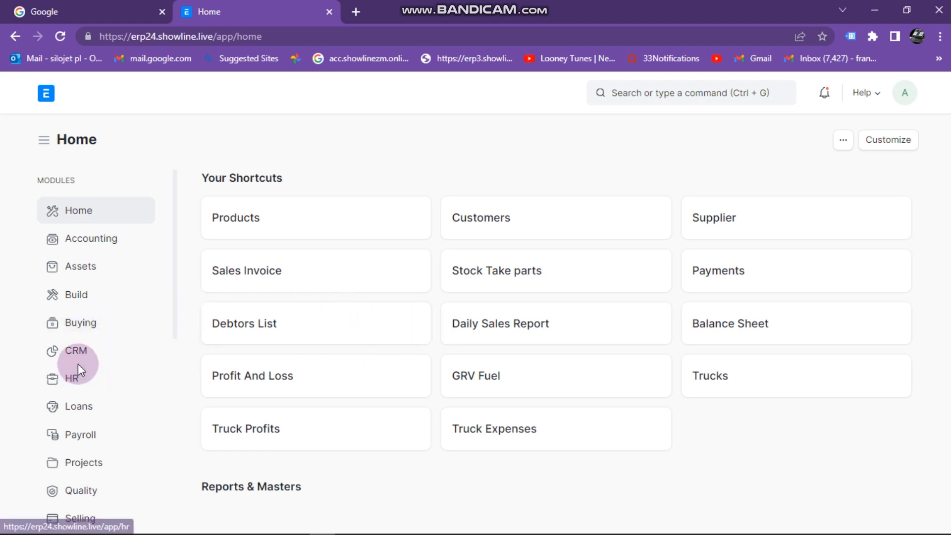
scroll(81, 345, "down", 5)
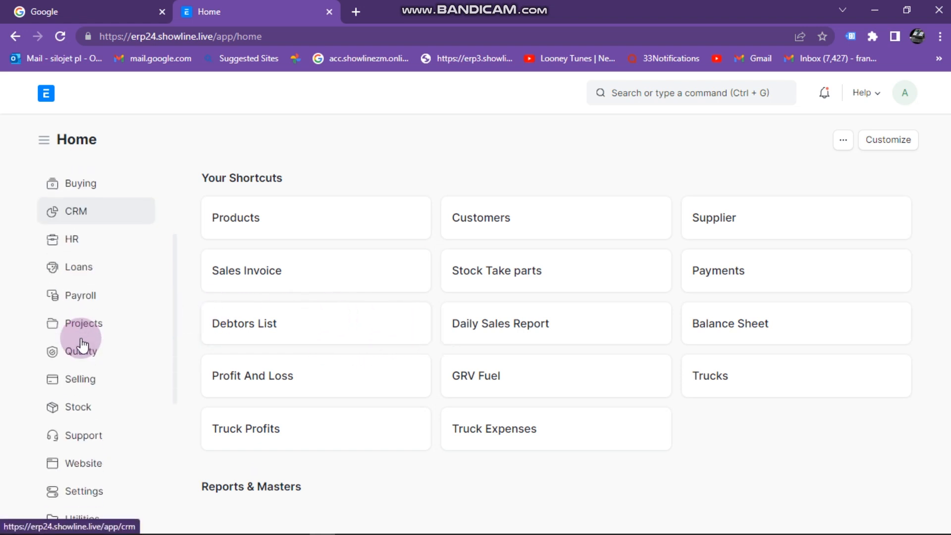
left_click(75, 272)
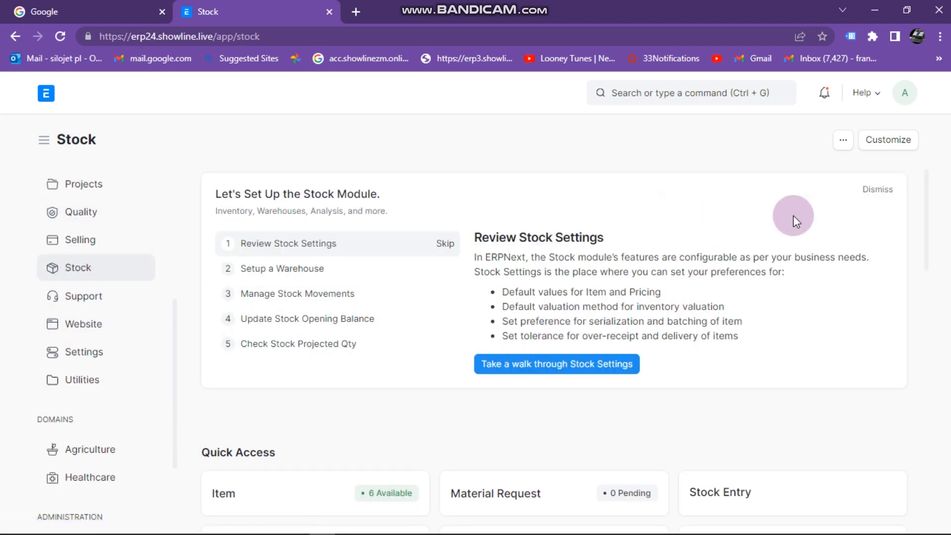
left_click(878, 189)
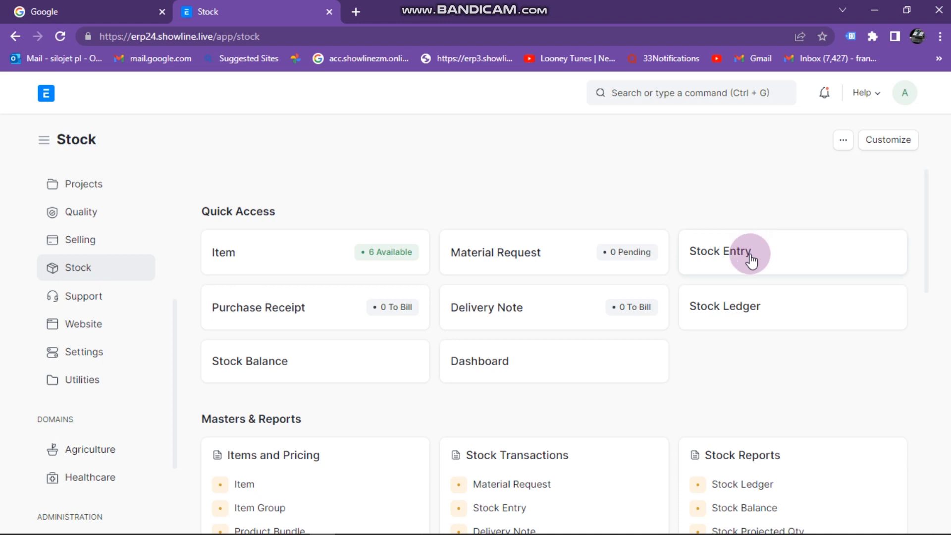
scroll(751, 260, "down", 4)
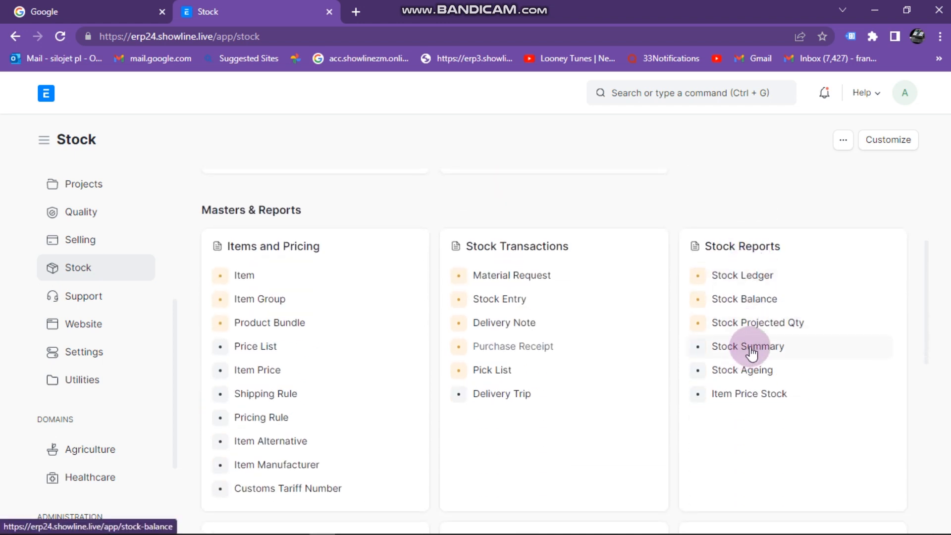
left_click(750, 346)
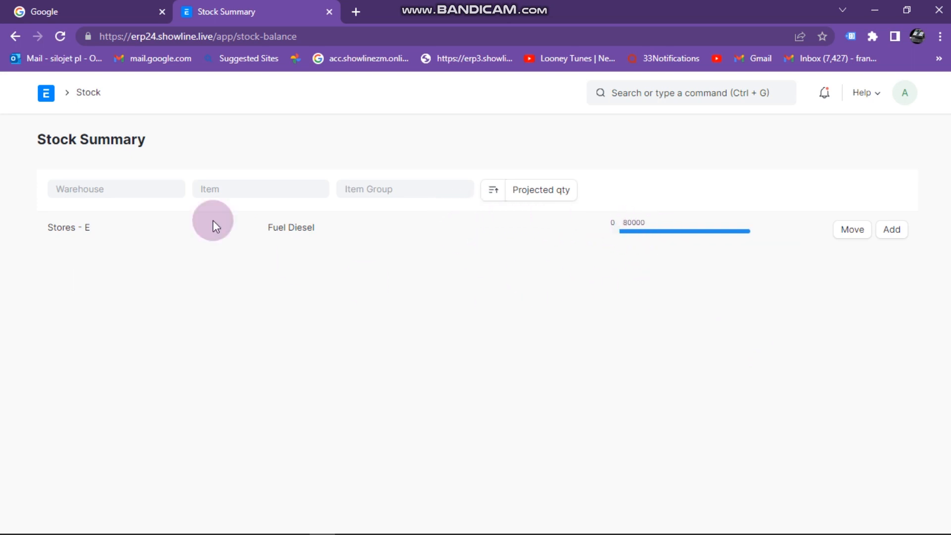
left_click(46, 95)
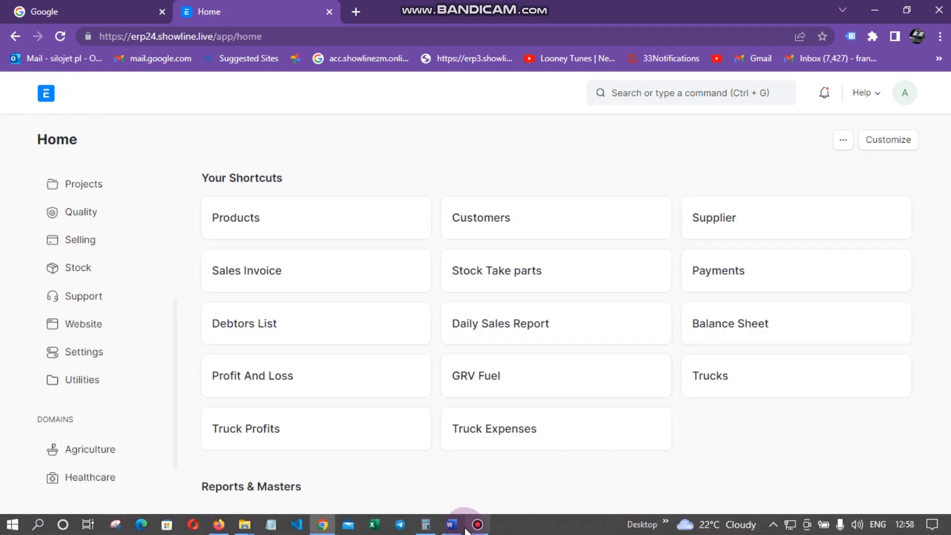